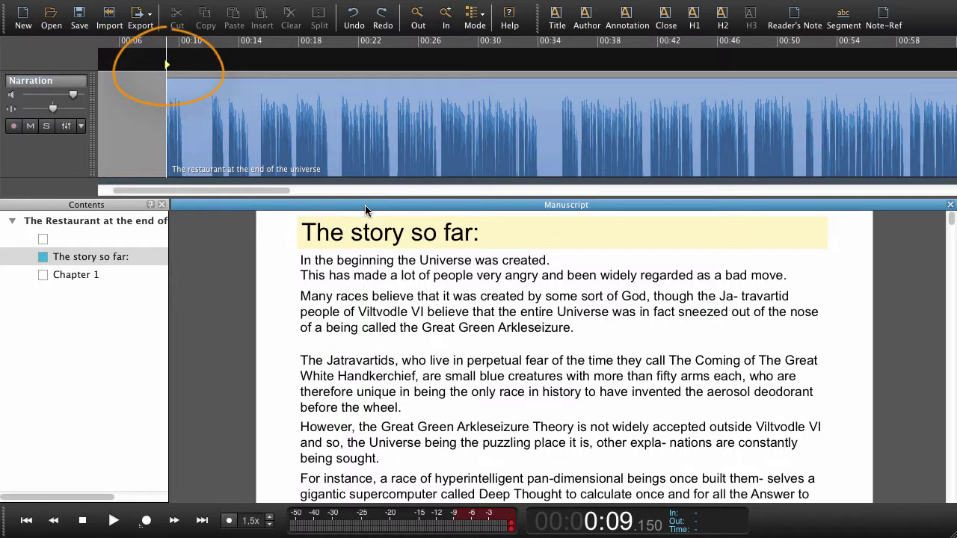
# Listen to the narration of the heading "The story so far:" to locate the first paragraph's start, and return to the heading.
pyautogui.press('space')
pyautogui.press('space')
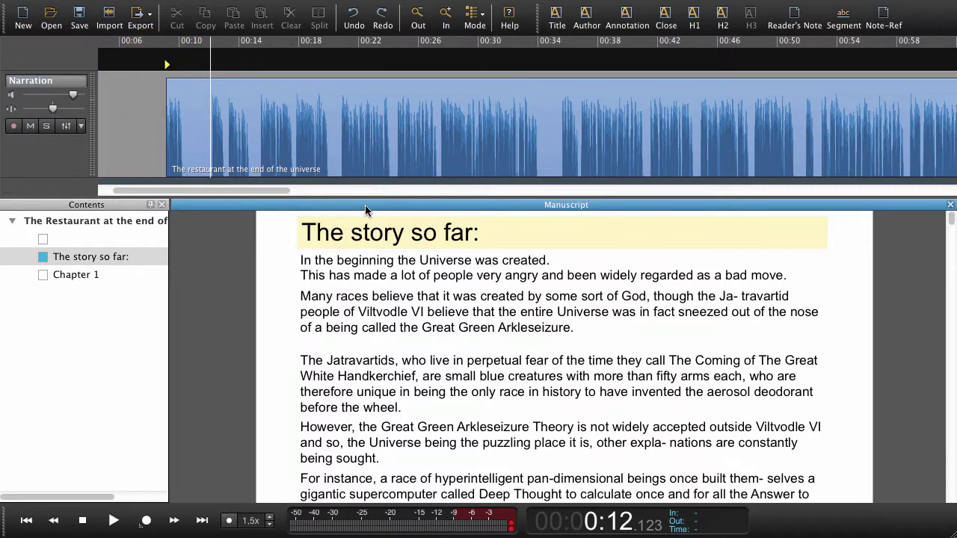
pyautogui.press('space')
pyautogui.press('Down')
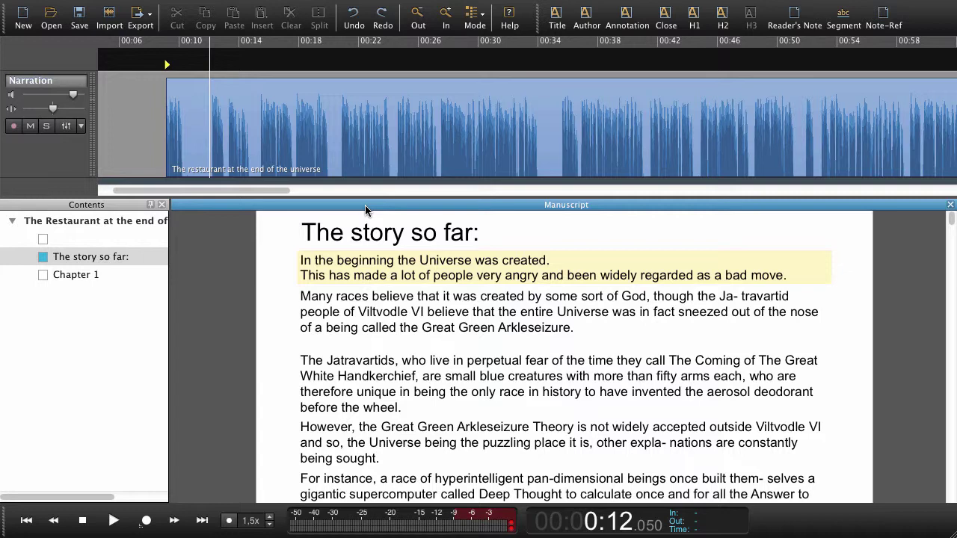
pyautogui.press('Up')
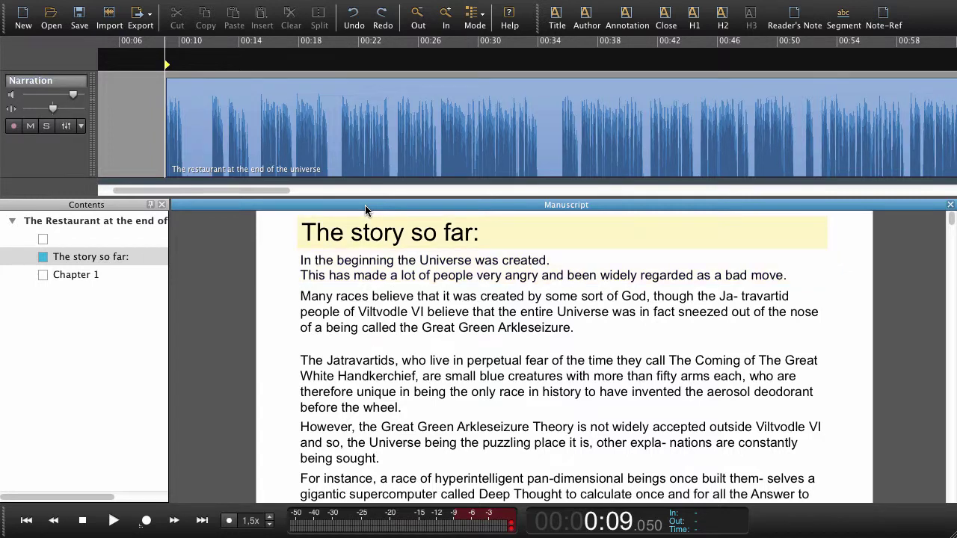
# Find where the paragraph "In the beginning the Universe was created" starts in the narration and sync it to the audio at 0:12.025.
pyautogui.press('space')
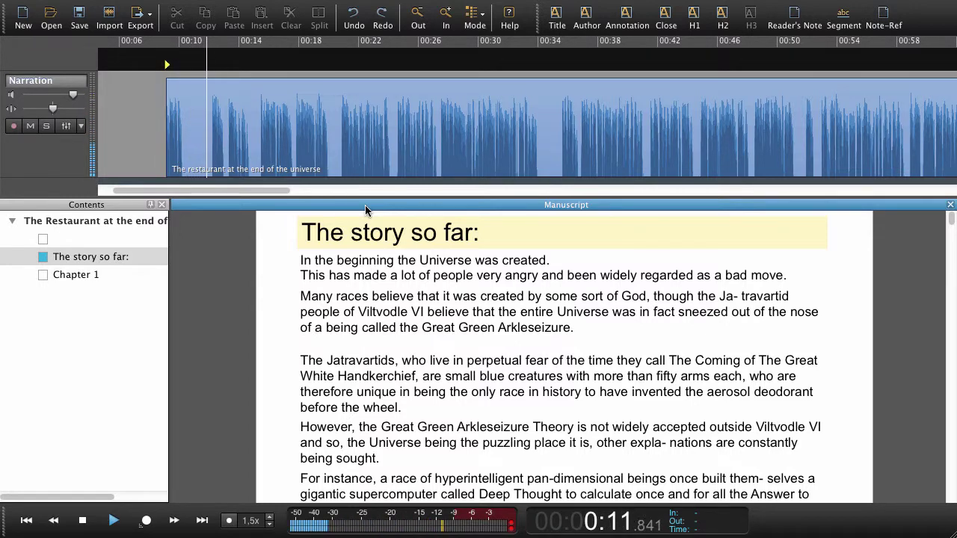
pyautogui.press('j')
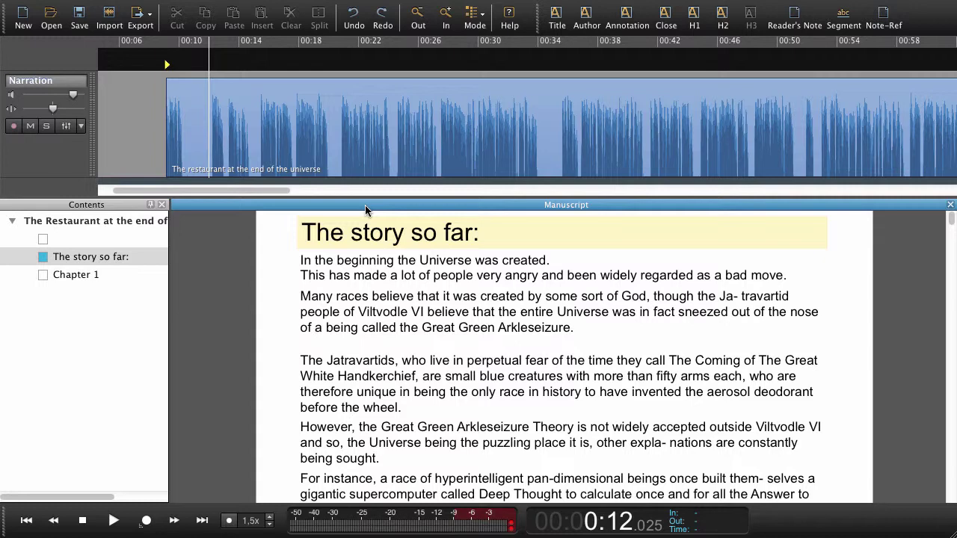
pyautogui.press('shift+super+Return')
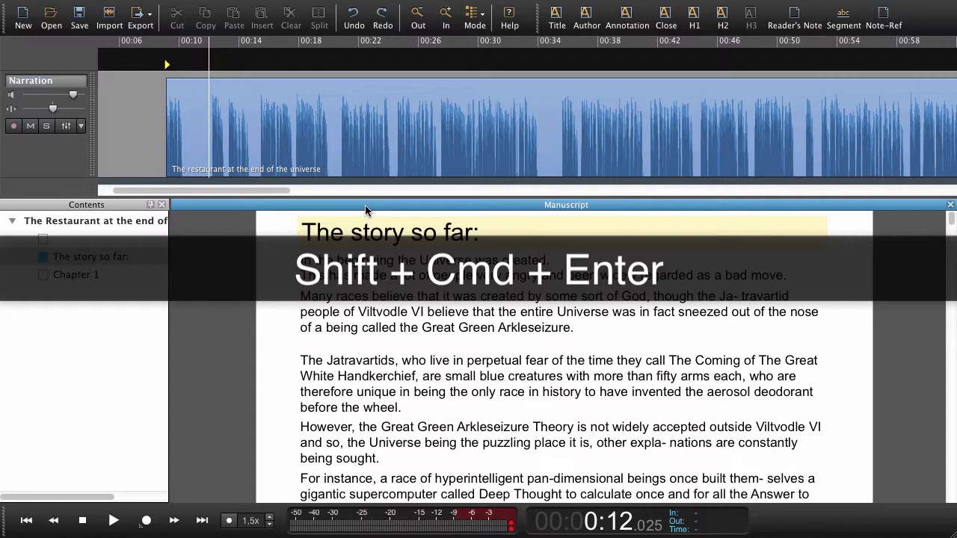
pyautogui.press('shift+super+Return')
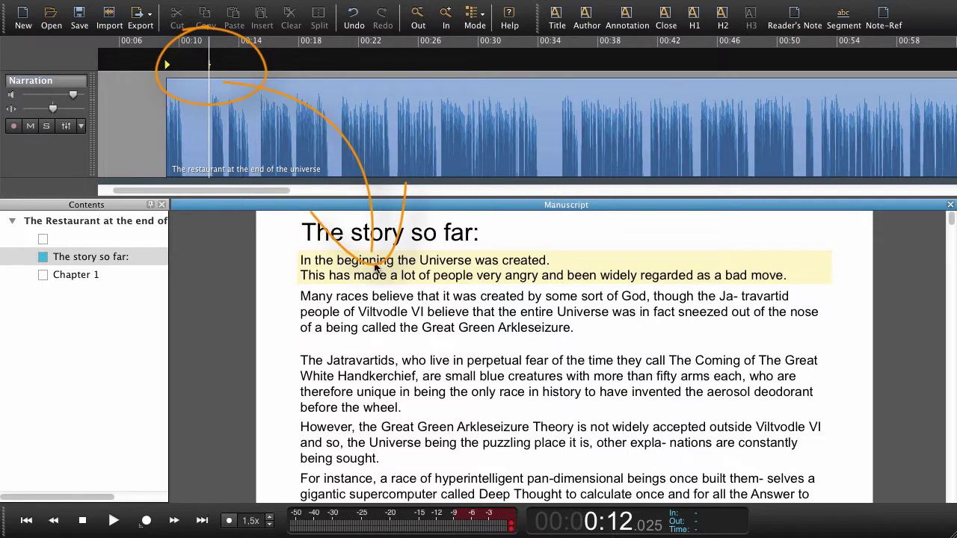
# Find where the paragraph "Many races believe" starts in the narration and sync it to the audio at 0:20.900.
pyautogui.press('space')
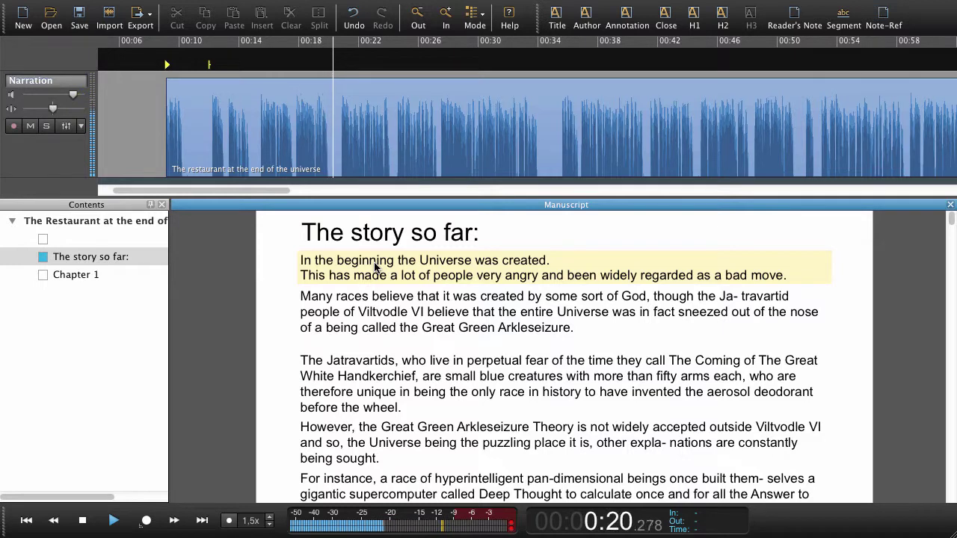
pyautogui.press('space')
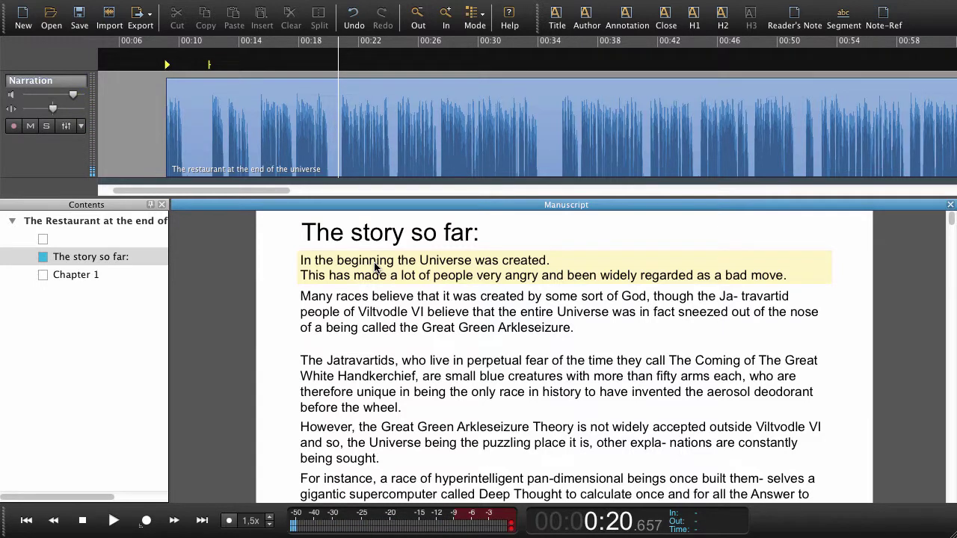
pyautogui.press('space')
pyautogui.press('space')
pyautogui.press('space')
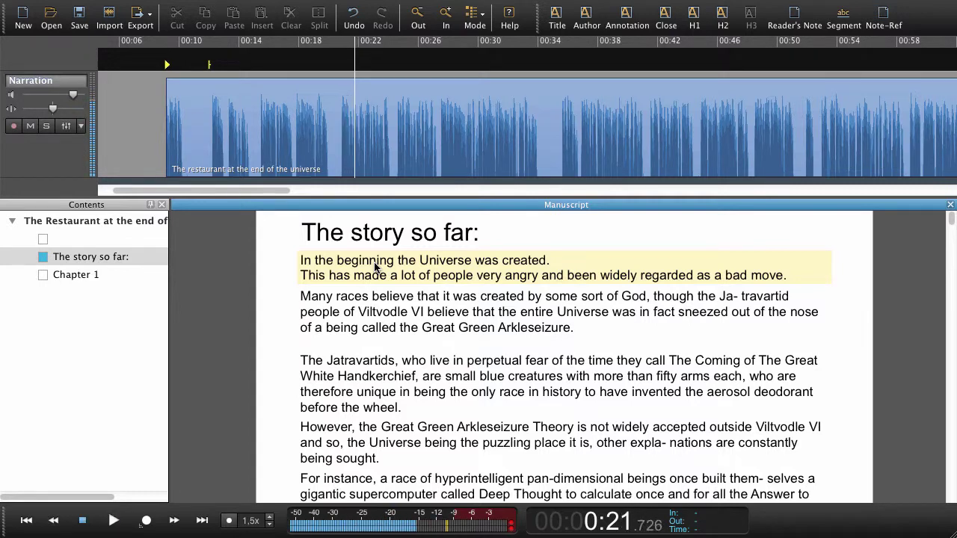
pyautogui.press('space')
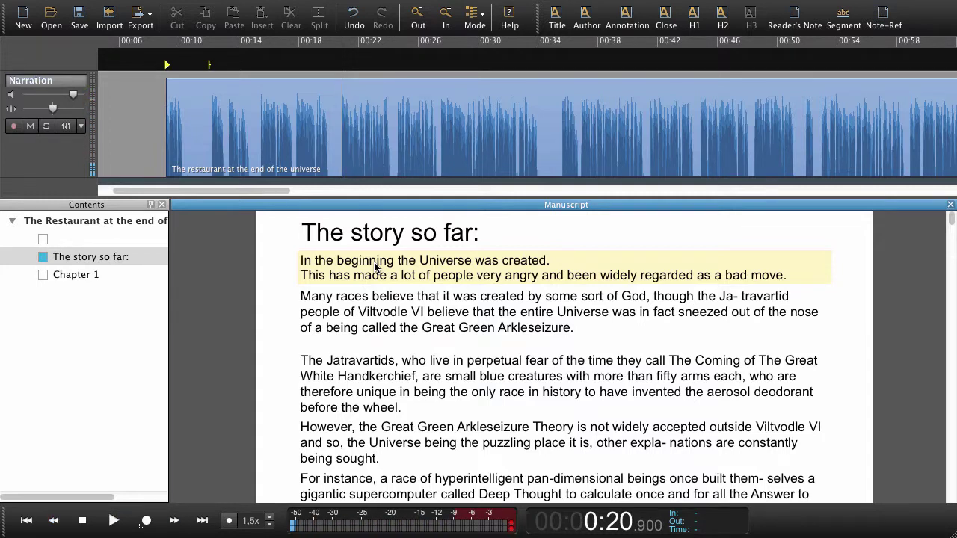
pyautogui.press('shift+super+Return')
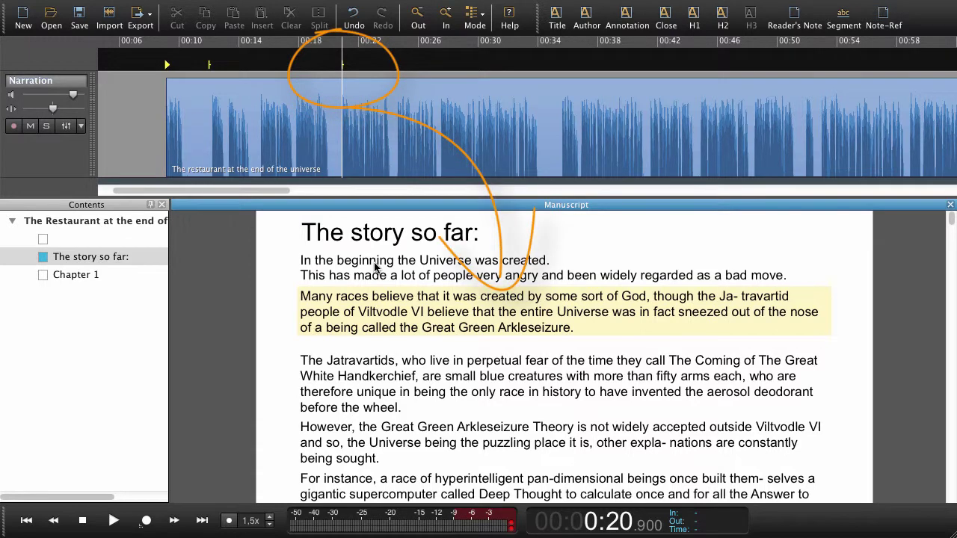
# Find where the paragraph "The Jatravartids" starts in the narration and sync it to the audio at 0:35.525.
pyautogui.press('space')
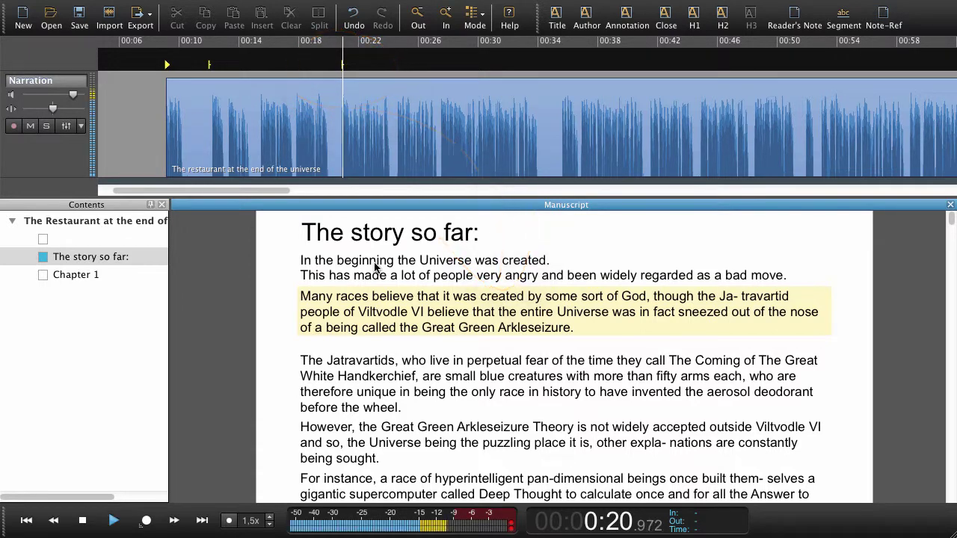
pyautogui.press('space')
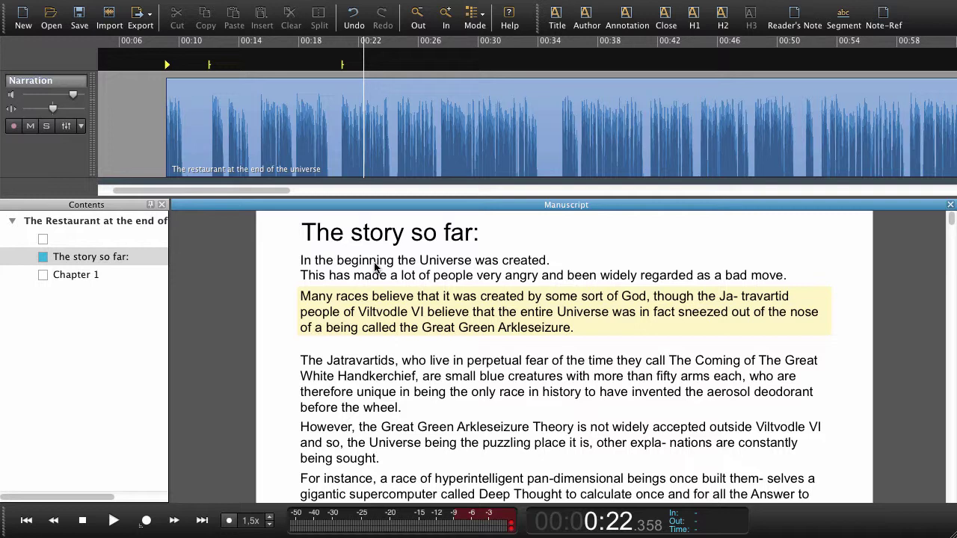
pyautogui.press('Tab')
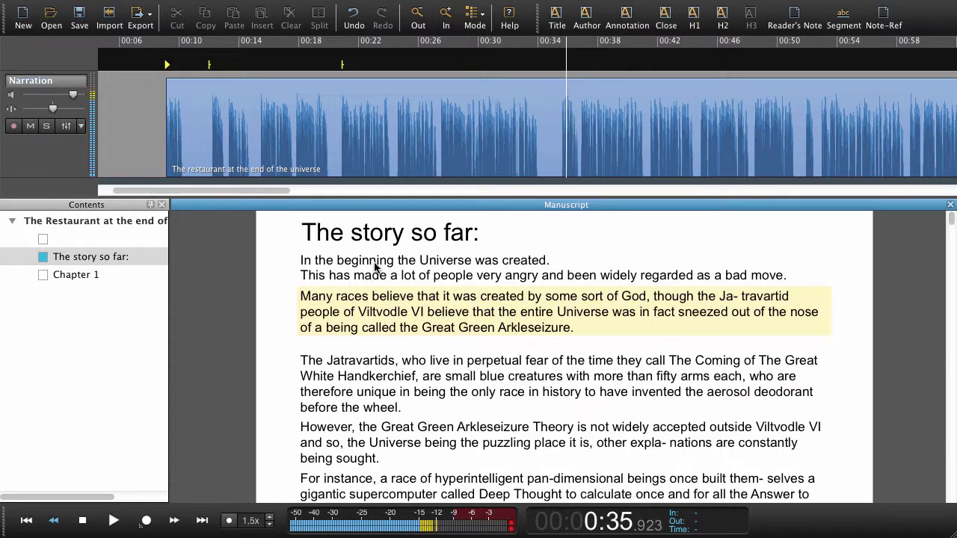
pyautogui.press('space')
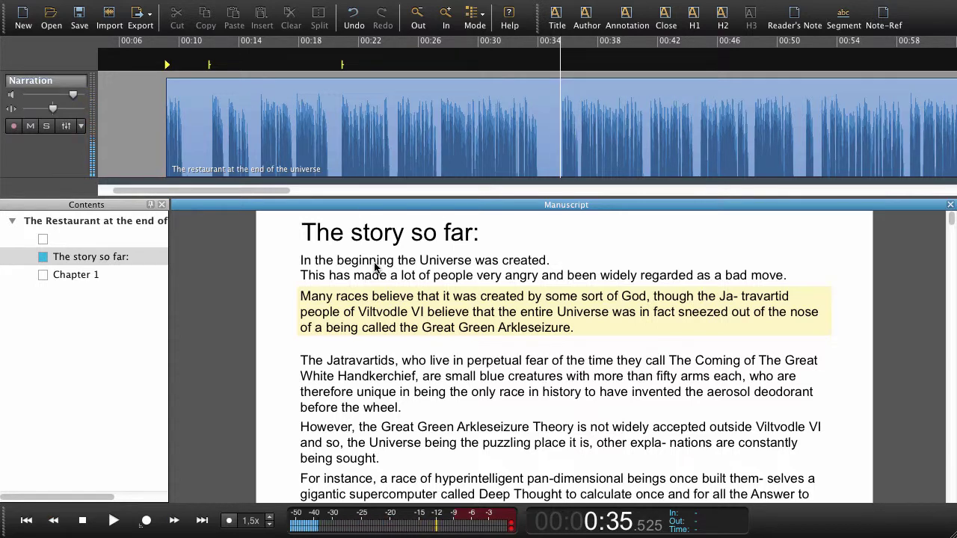
pyautogui.press('shift+super+Return')
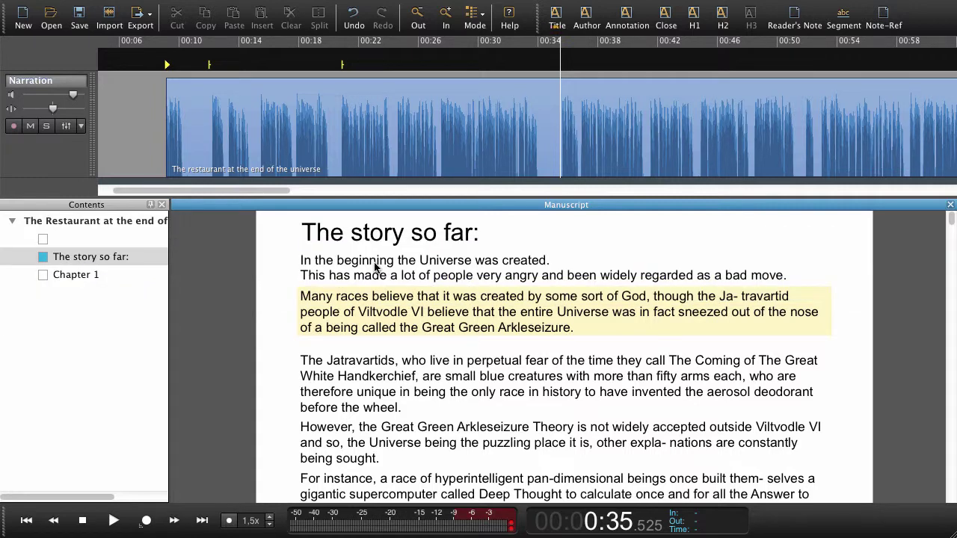
pyautogui.press('shift+super+Return')
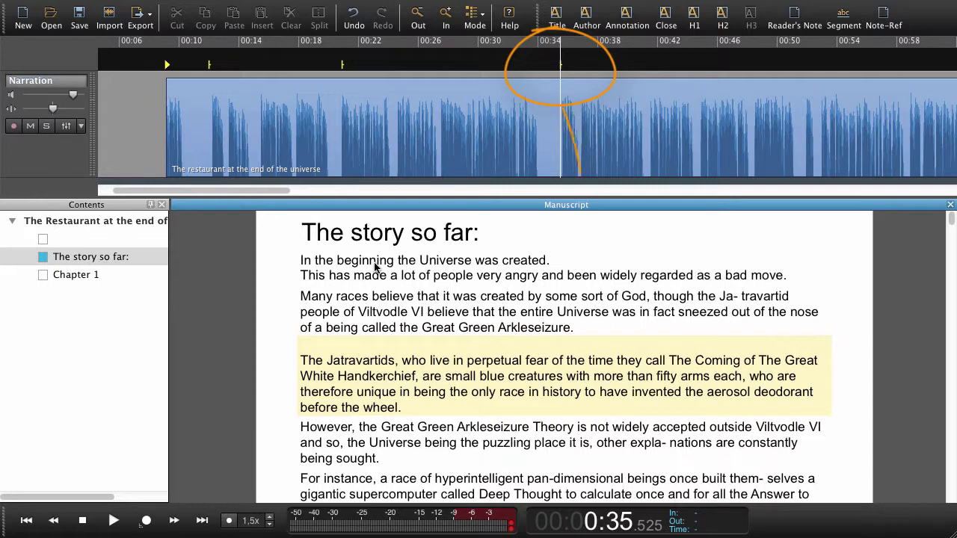
# Find where the paragraph "However, the Great Green Arkleseizure Theory" starts in the narration and sync it to the audio at 0:51.825.
pyautogui.press('space')
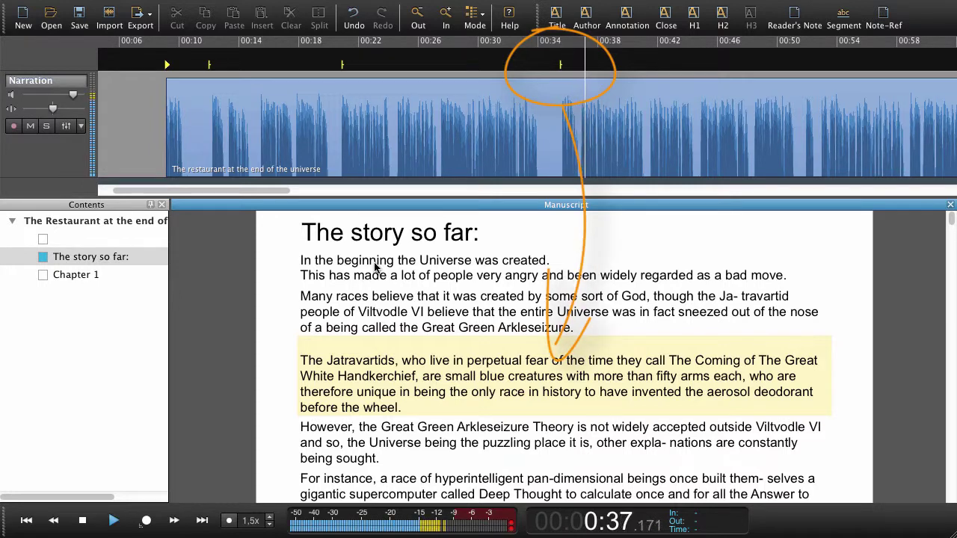
pyautogui.press('space')
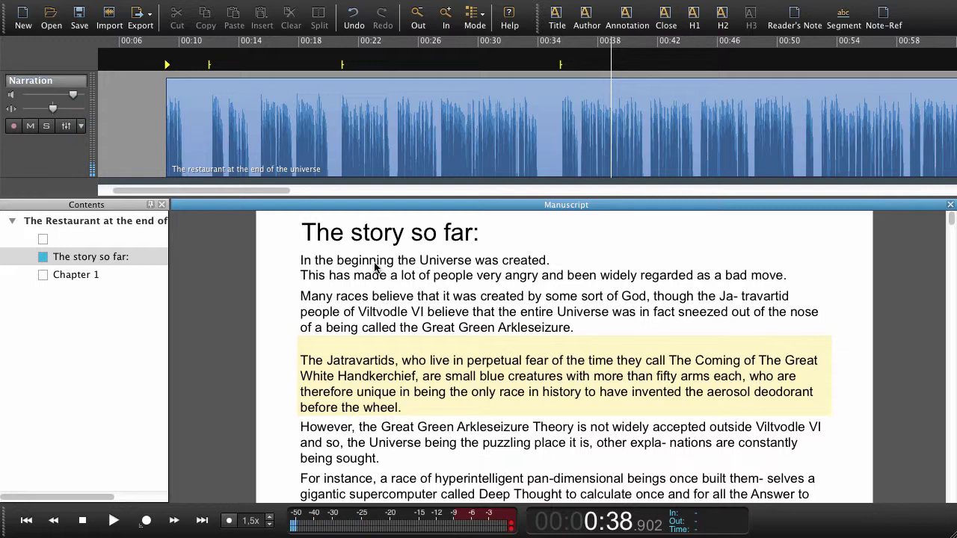
pyautogui.press('Tab')
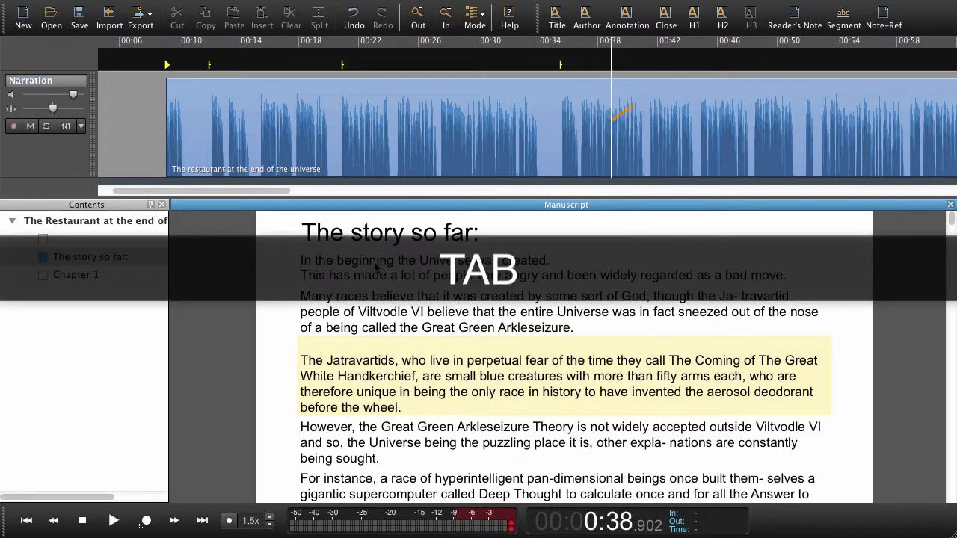
pyautogui.press('Tab')
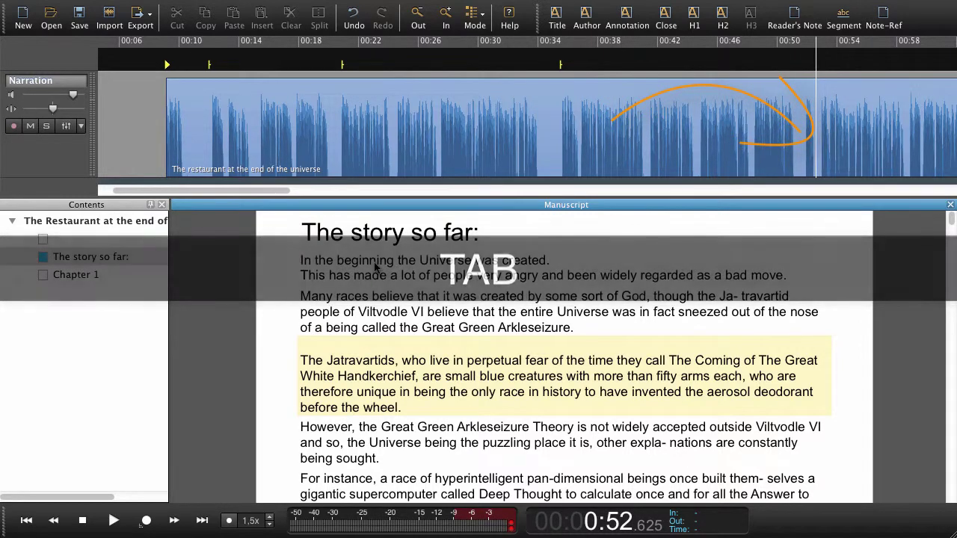
pyautogui.press('space')
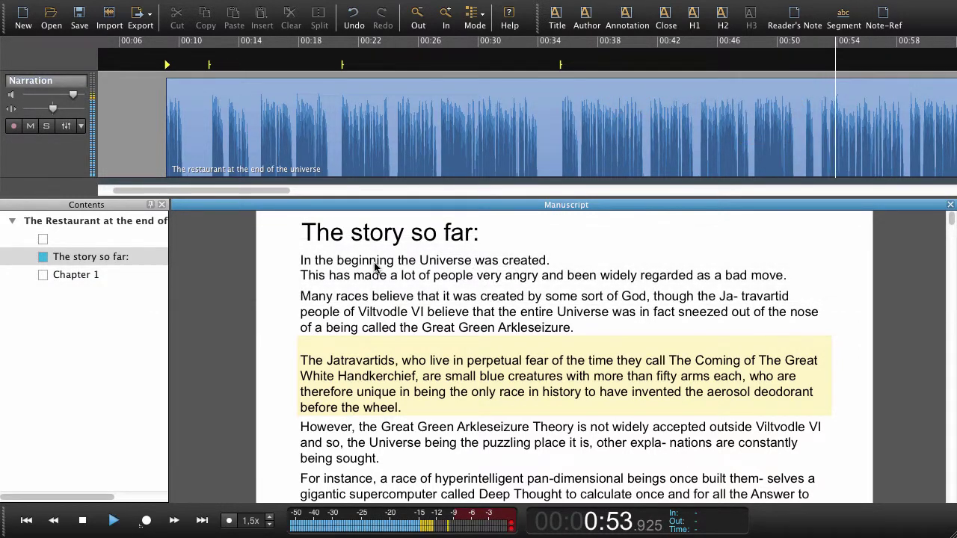
pyautogui.press('space')
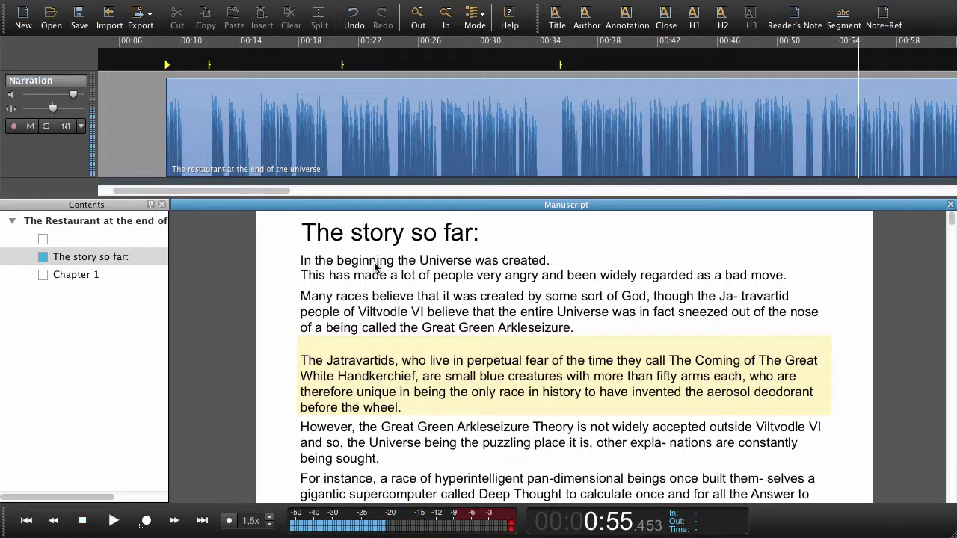
pyautogui.press('j')
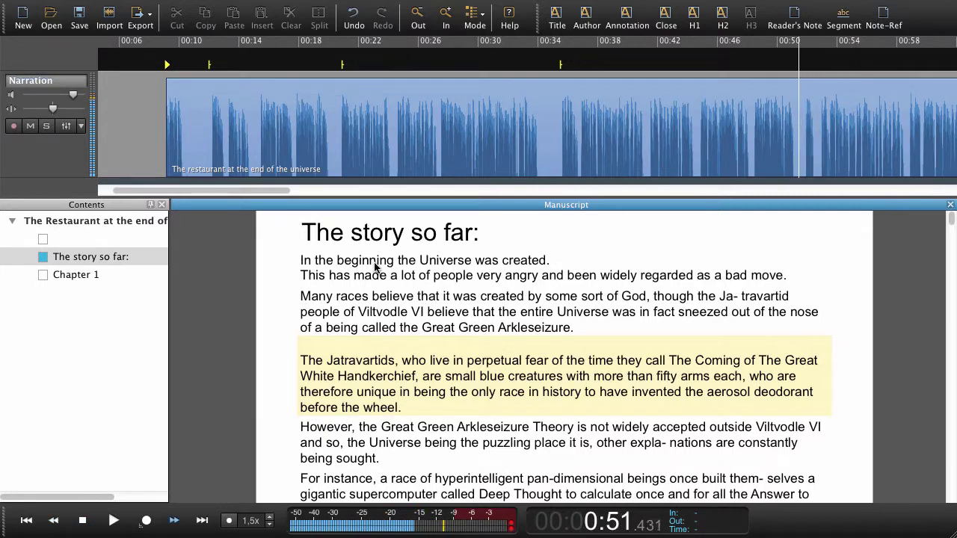
pyautogui.press('Right')
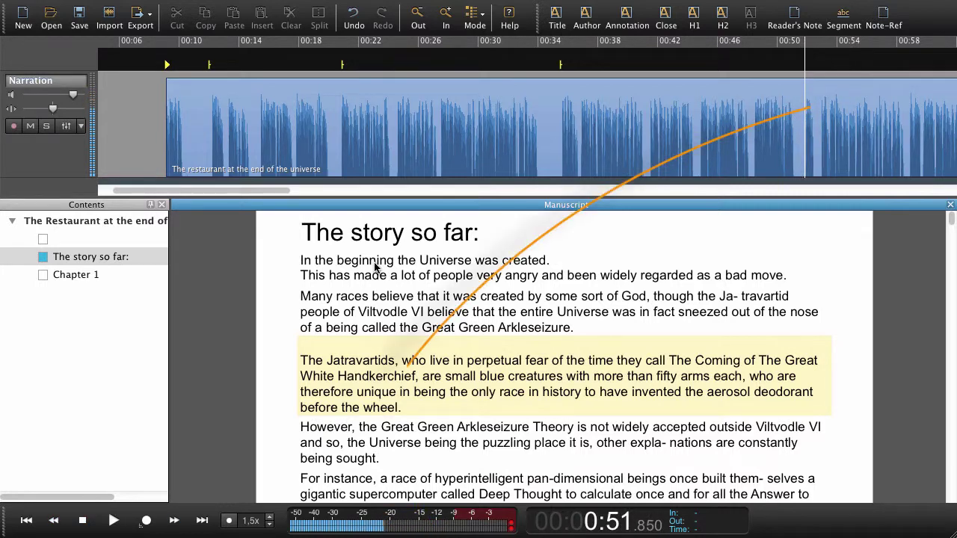
pyautogui.press('space')
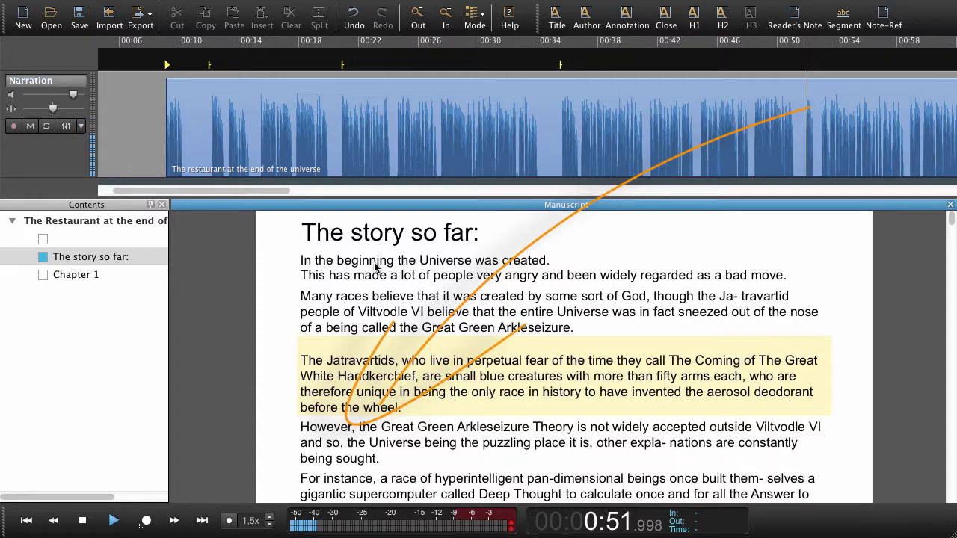
pyautogui.press('space')
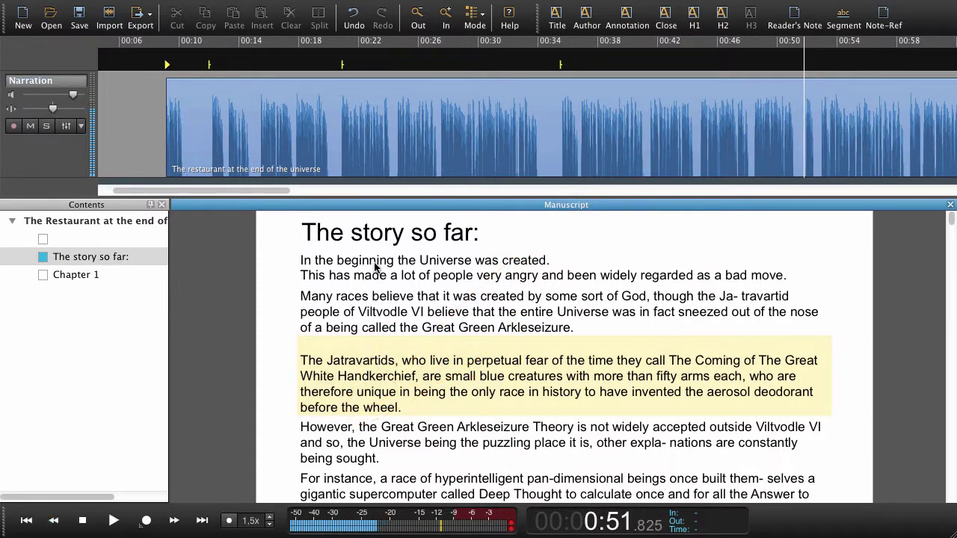
pyautogui.press('shift+super+Return')
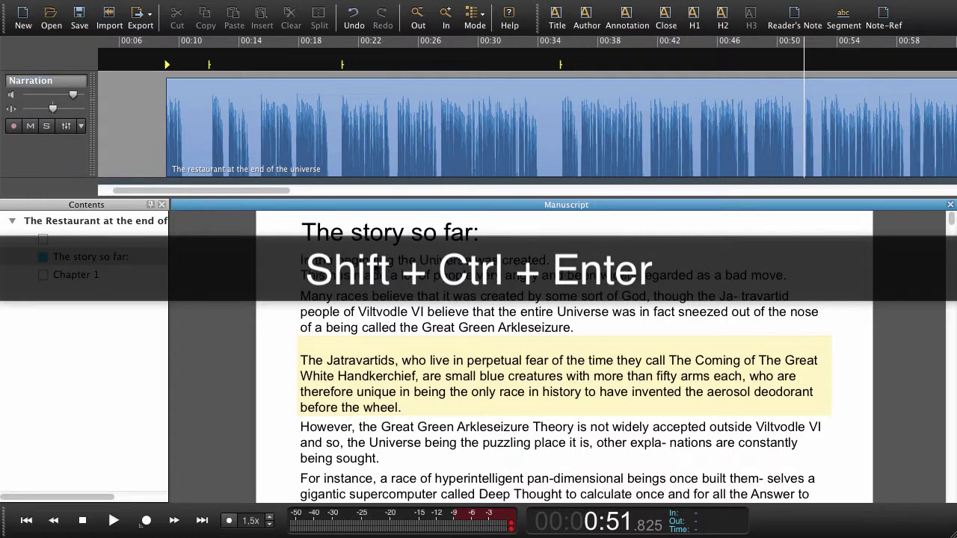
pyautogui.hotkey('shift', 'ctrl', 'Return')
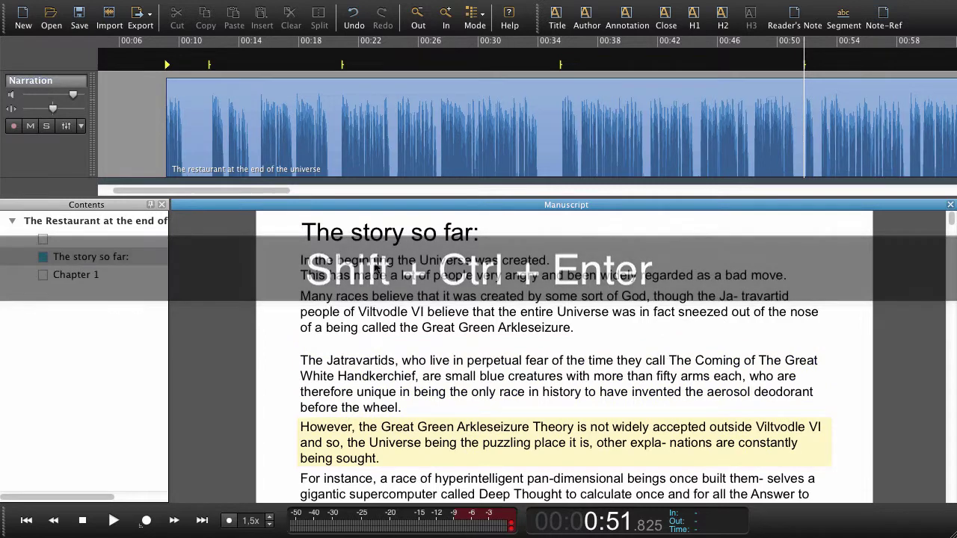
# Find where the paragraph "For instance, a race of hyperintelligent" starts in the narration and sync it to the audio at 1:06.925.
pyautogui.press('space')
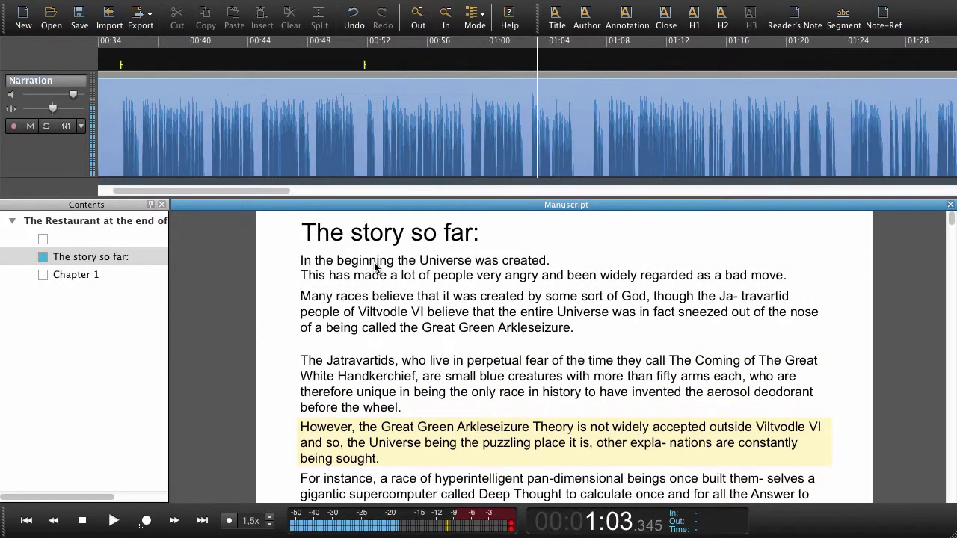
pyautogui.press('Tab')
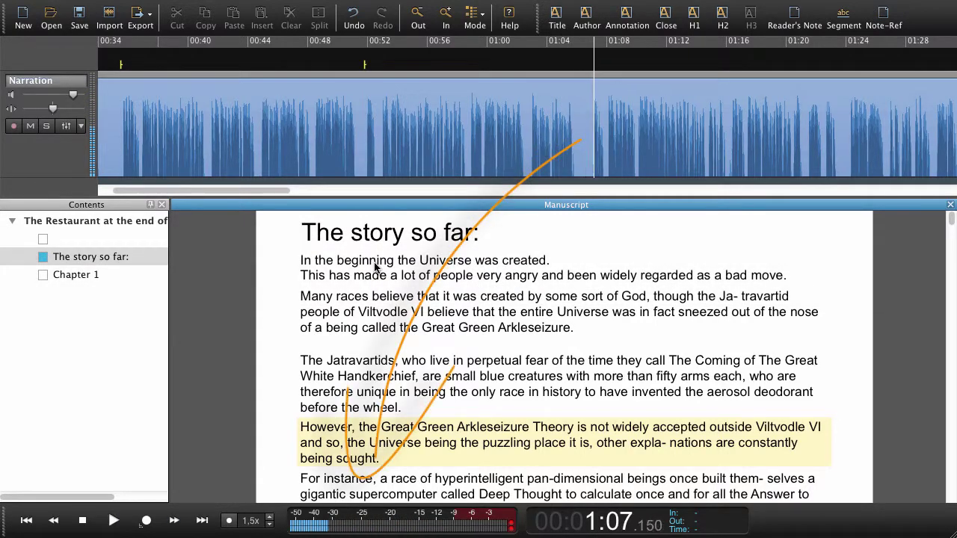
pyautogui.press('space')
# Sync the paragraph "For seven and a half million years" to the narration at about 1:24 and "And this computer" at 1:42.600.
pyautogui.press('Tab')
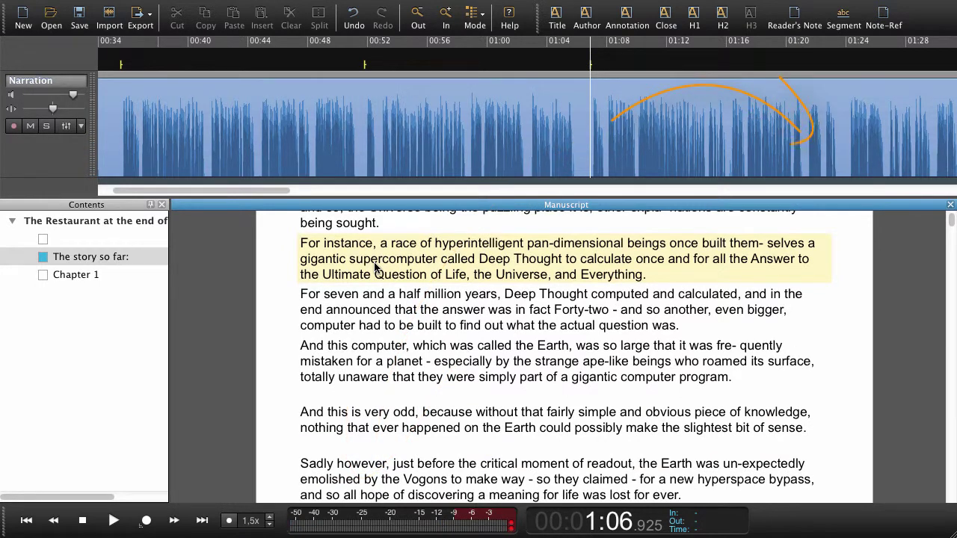
pyautogui.press('Tab')
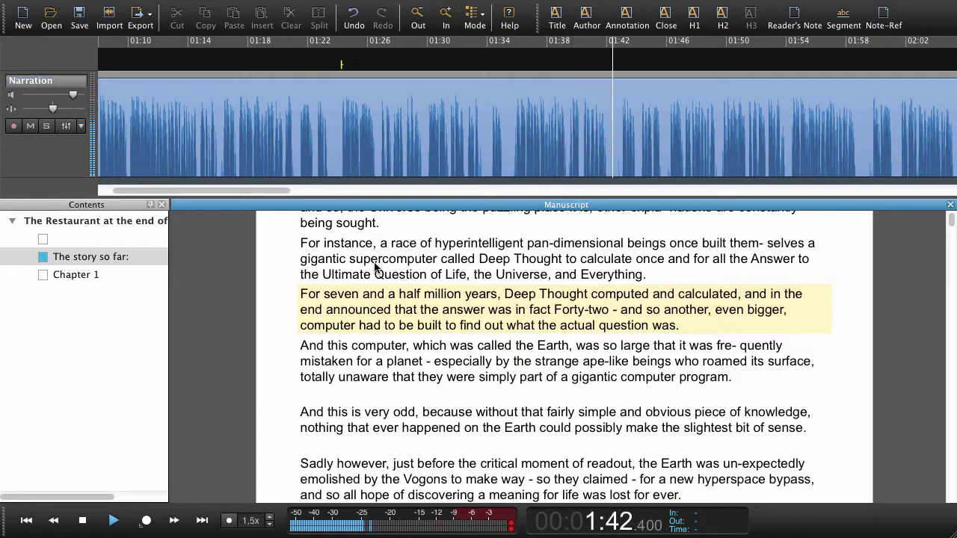
pyautogui.press('space')
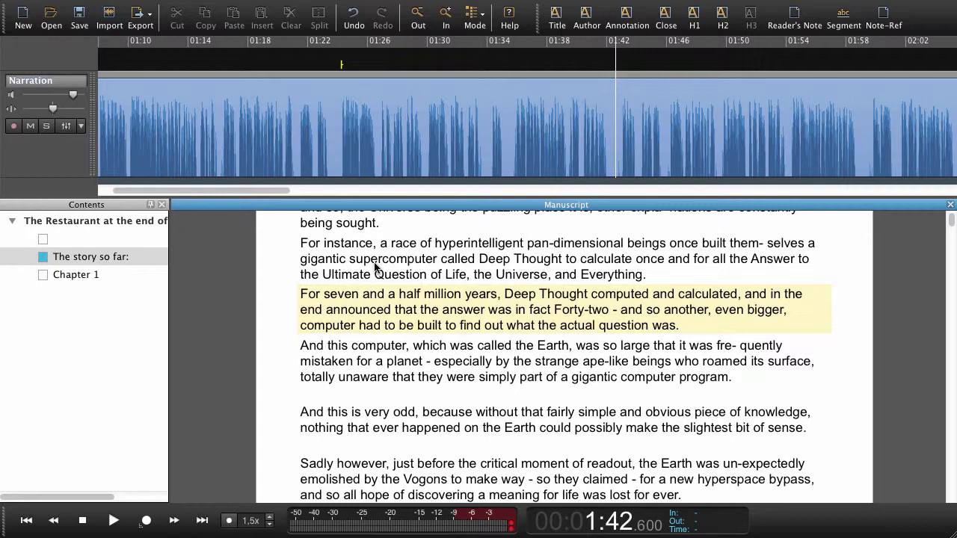
pyautogui.press('Return')
# Find where the paragraph "And this is very odd" starts in the narration and sync it to the audio at 1:59.500.
pyautogui.press('space')
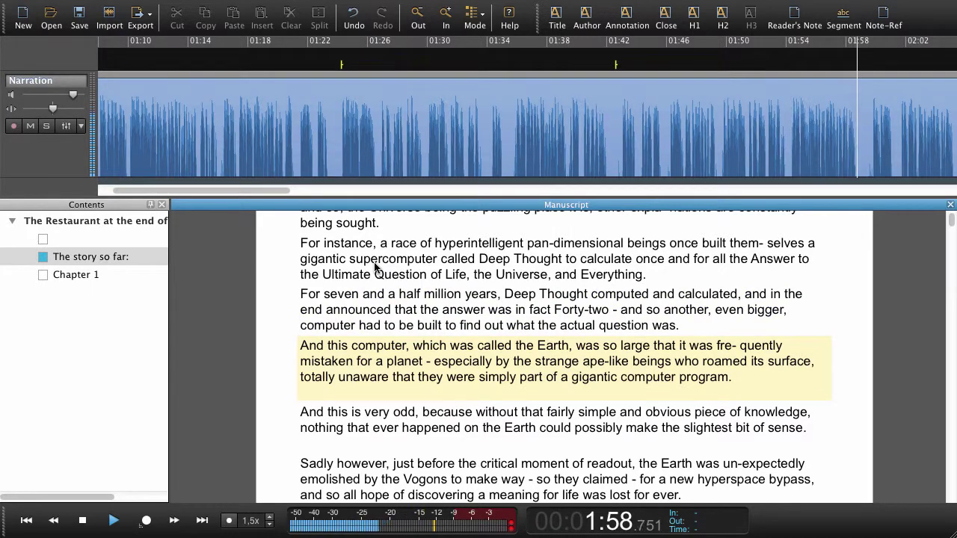
pyautogui.press('space')
pyautogui.press('Return')
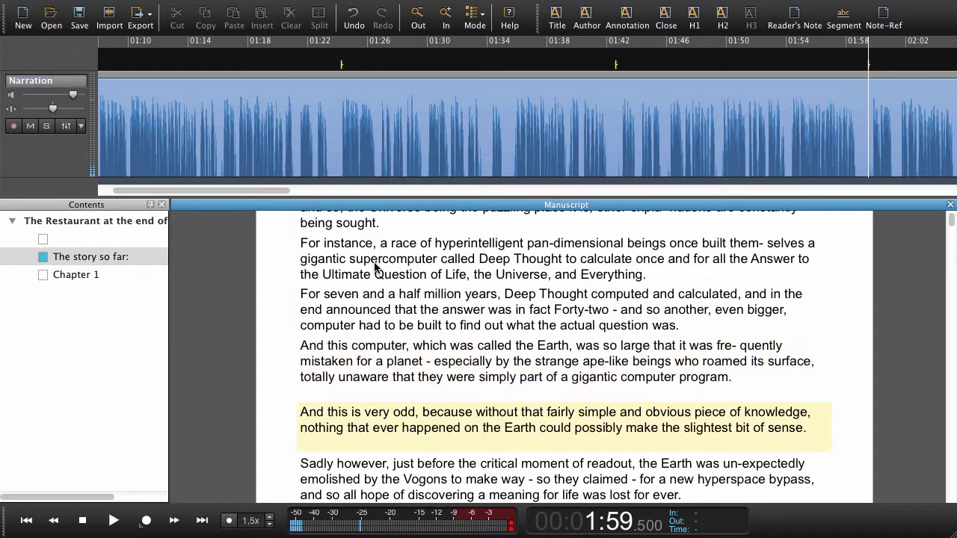
# Find where the paragraph "Sadly however" starts in the narration and sync it to the audio at about 2:11.6.
pyautogui.press('space')
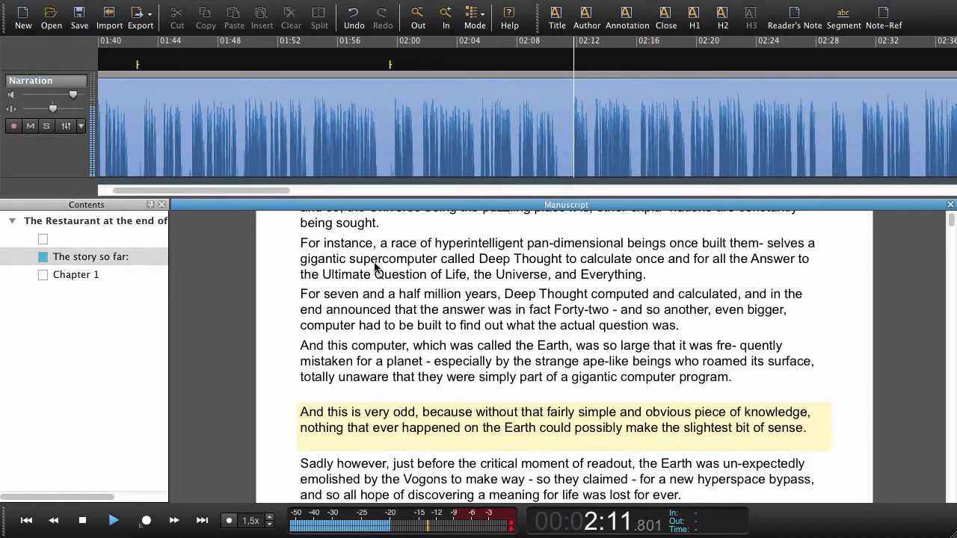
pyautogui.press('space')
pyautogui.press('Return')
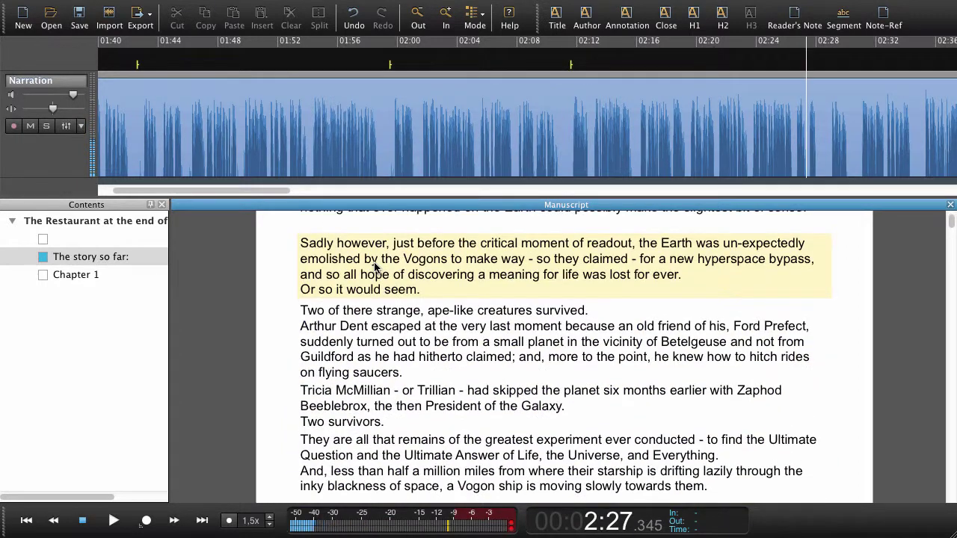
# Find where the paragraph "Two of there strange, ape-like creatures" starts, sync it to the audio at 2:30.775 and resume playback.
pyautogui.press('space')
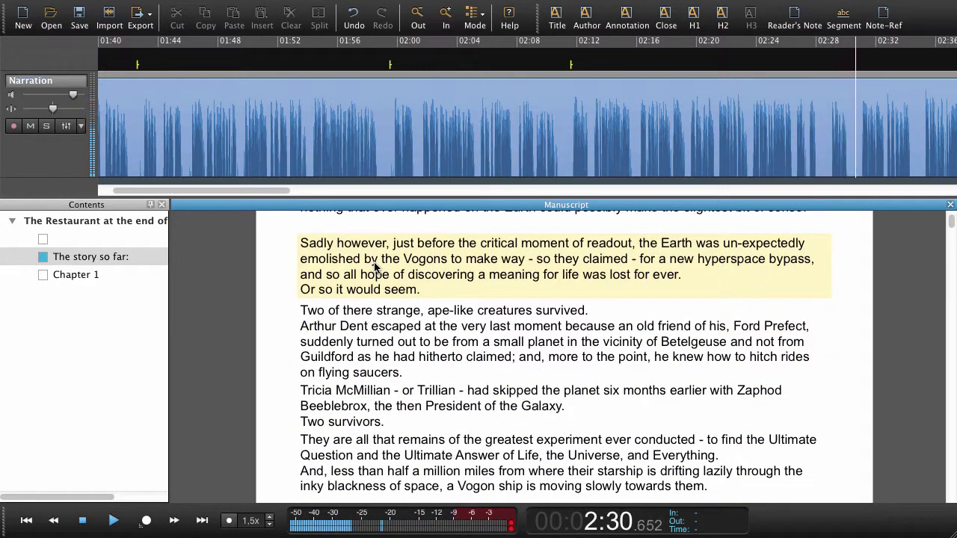
pyautogui.press('space')
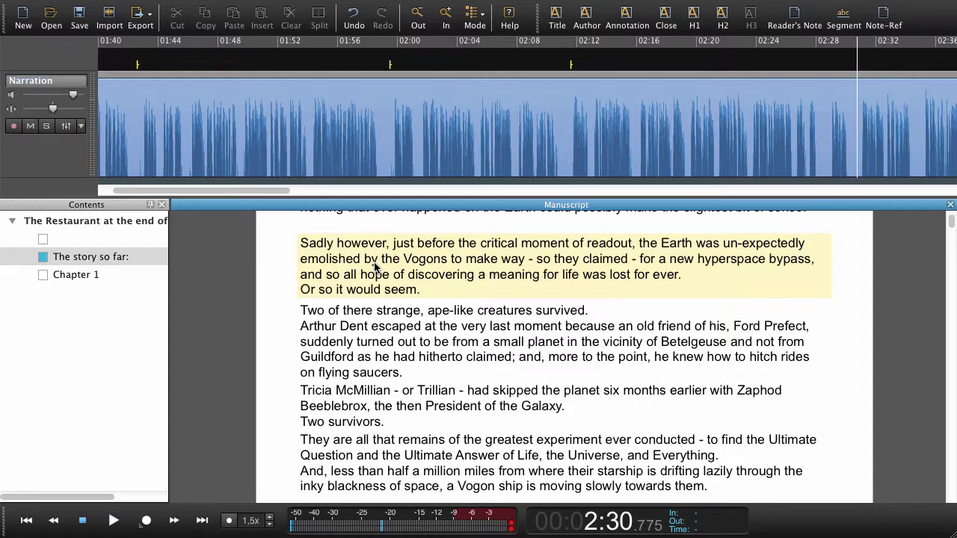
pyautogui.press('Return')
pyautogui.press('space')
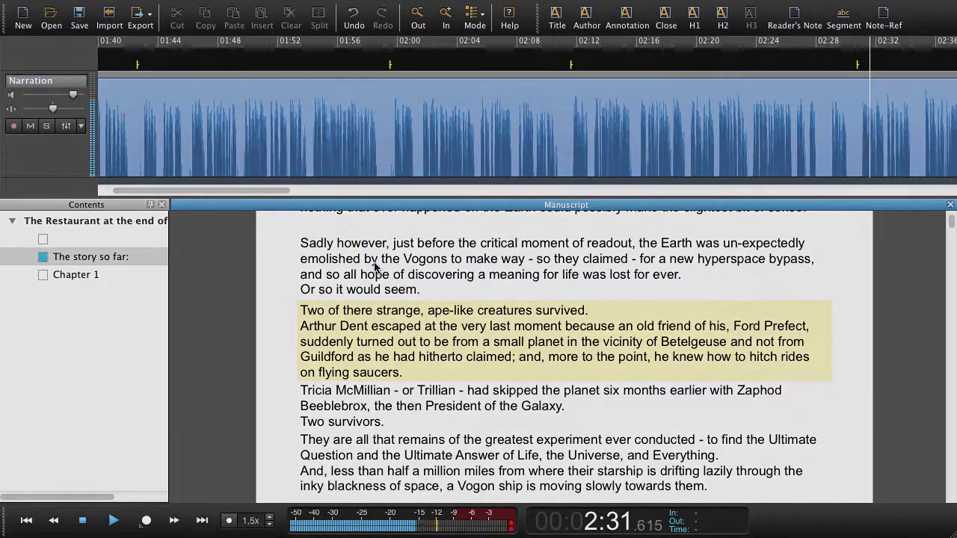